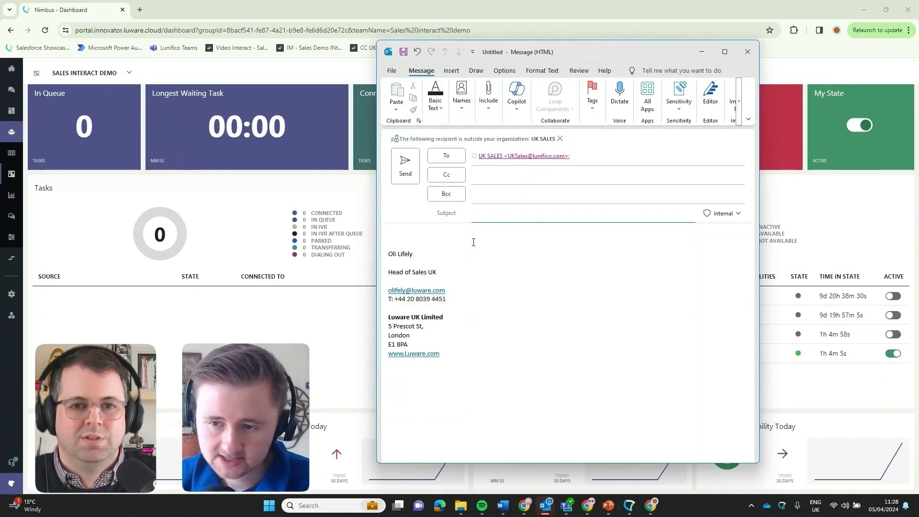
# - Send an Outlook email with subject 'Test' to UK SALES
pyautogui.moveTo(494, 158)
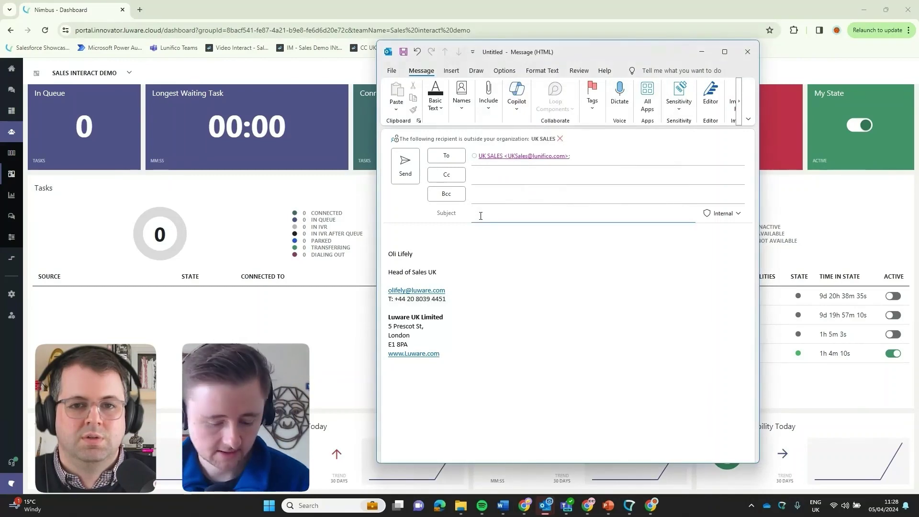
pyautogui.write('Test')
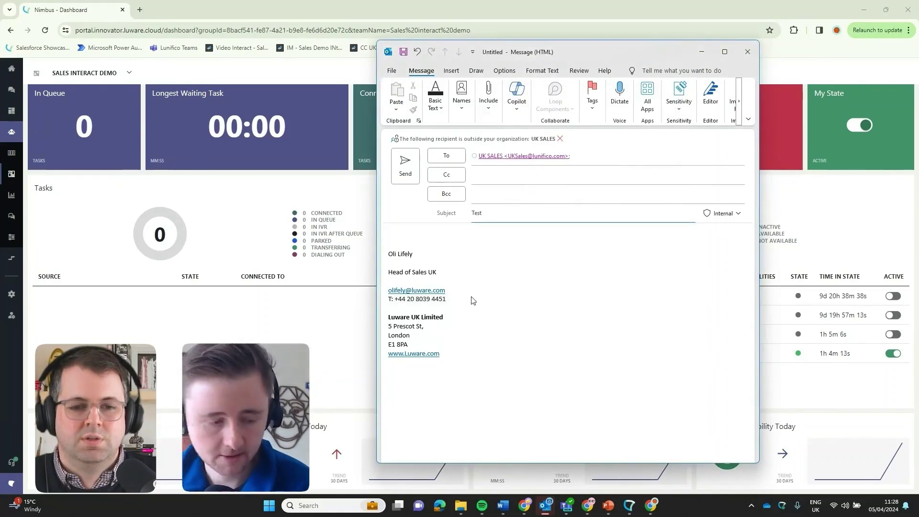
pyautogui.click(412, 172)
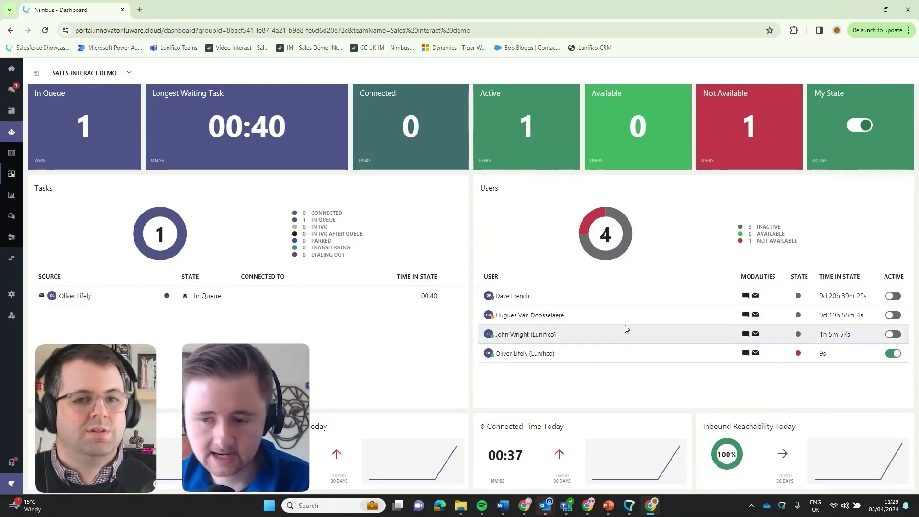
# - Accept the queued test email task in the Nimbus assistant and switch to Teams
pyautogui.click(629, 450)
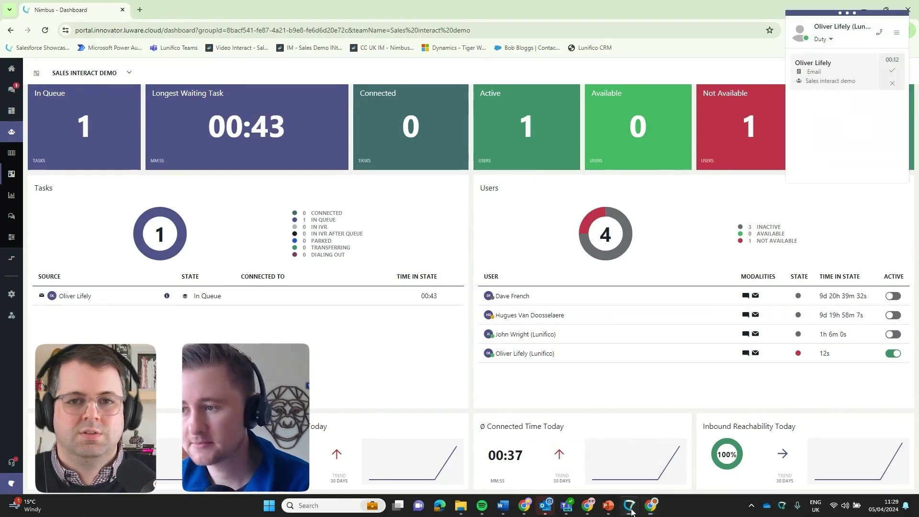
pyautogui.click(895, 71)
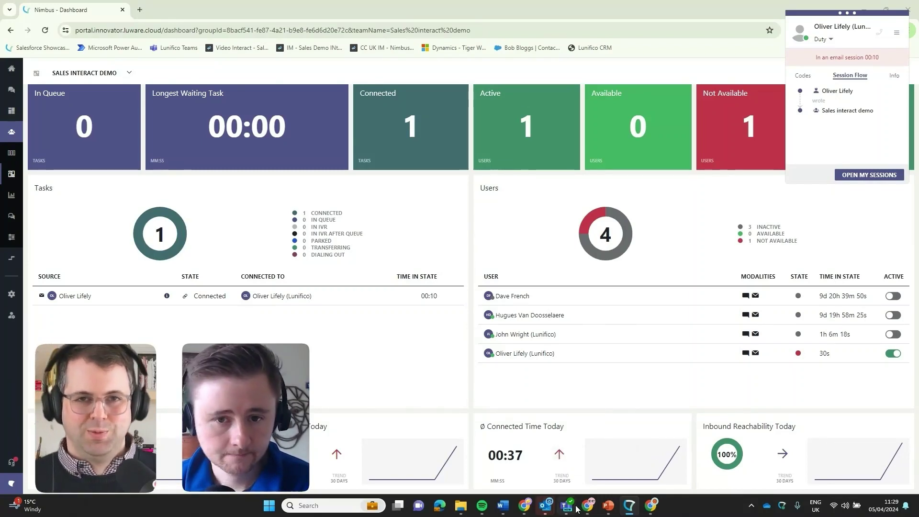
pyautogui.moveTo(567, 505)
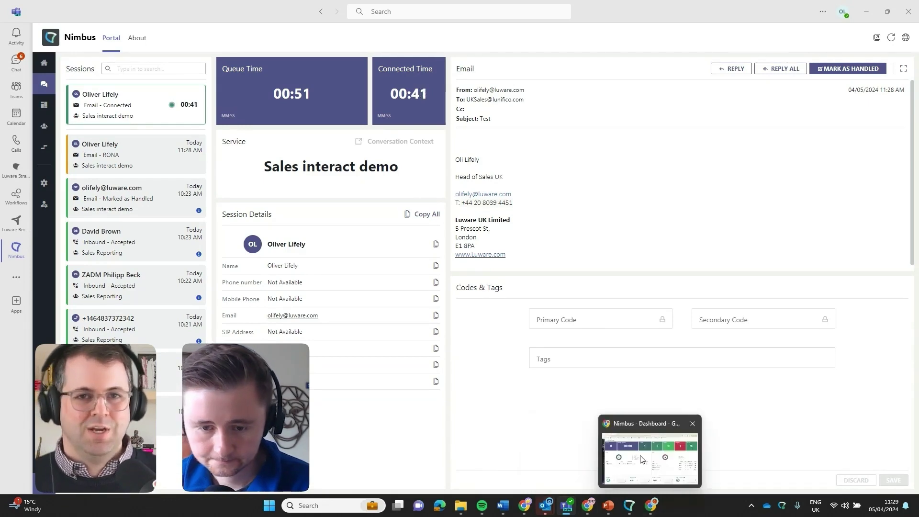
# - Bring the Nimbus Dashboard forward, showing 0 in queue and 1 connected task
pyautogui.click(642, 457)
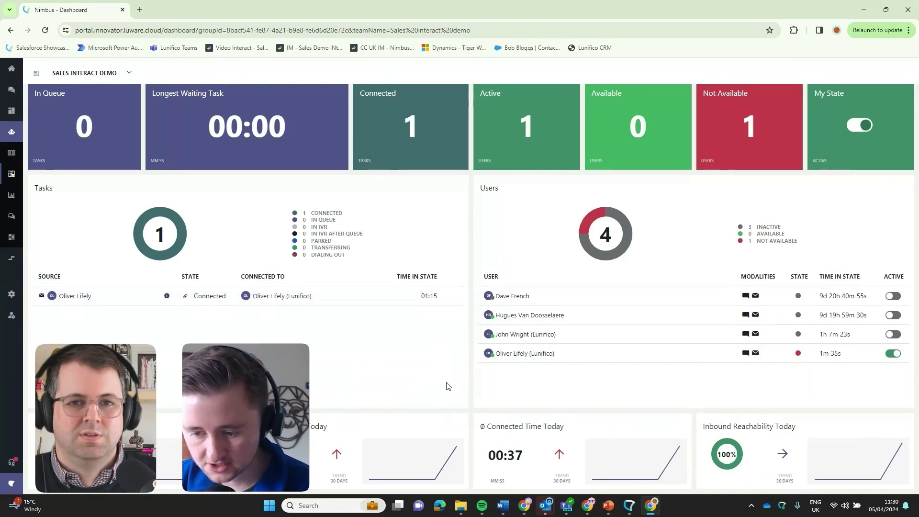
# - Return to the connected test email session in the Teams Nimbus portal
pyautogui.click(567, 506)
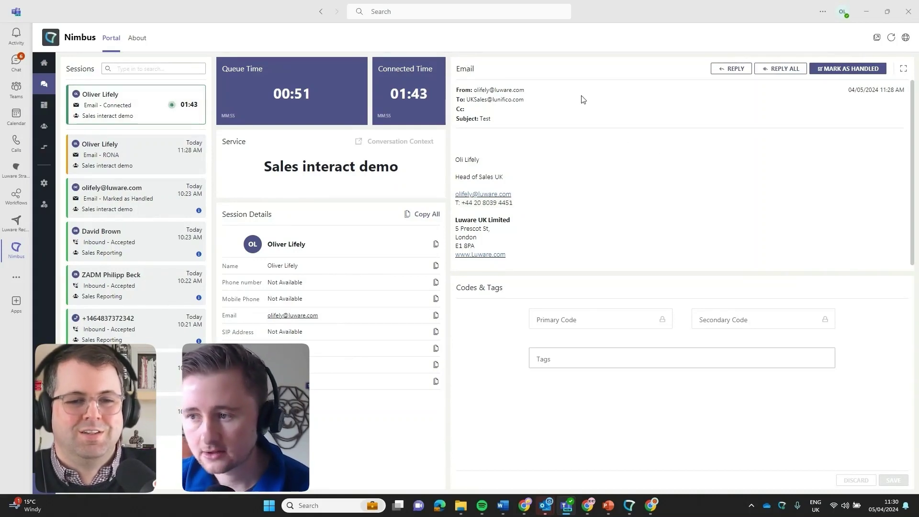
# - Reply all to the test email with 'Thanks for your email' and send it
pyautogui.click(903, 70)
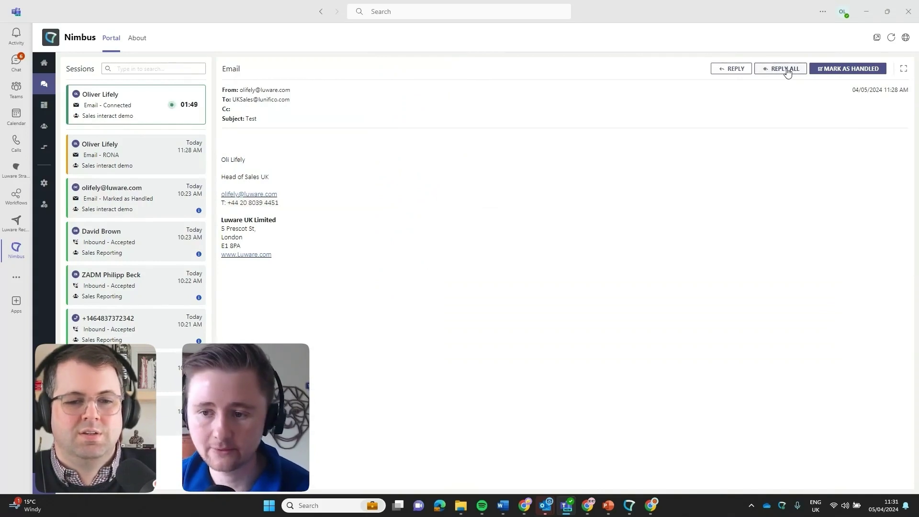
pyautogui.click(786, 69)
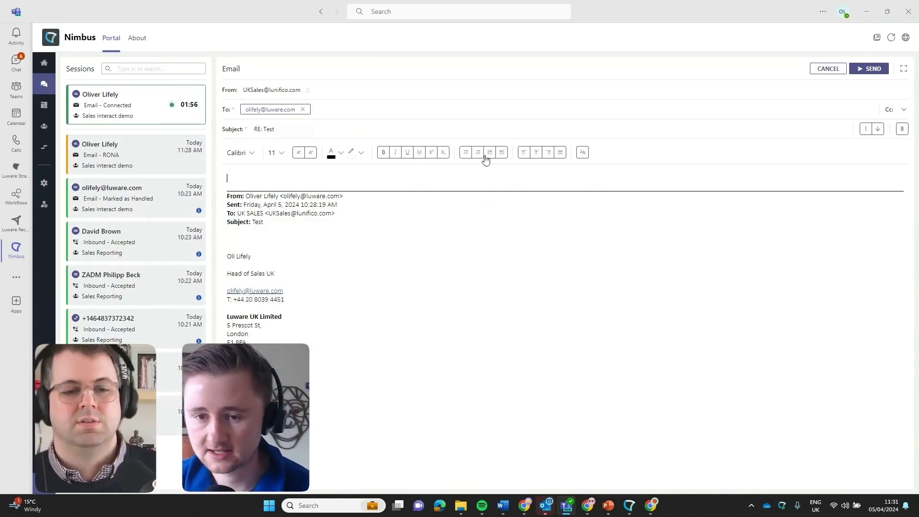
pyautogui.click(813, 71)
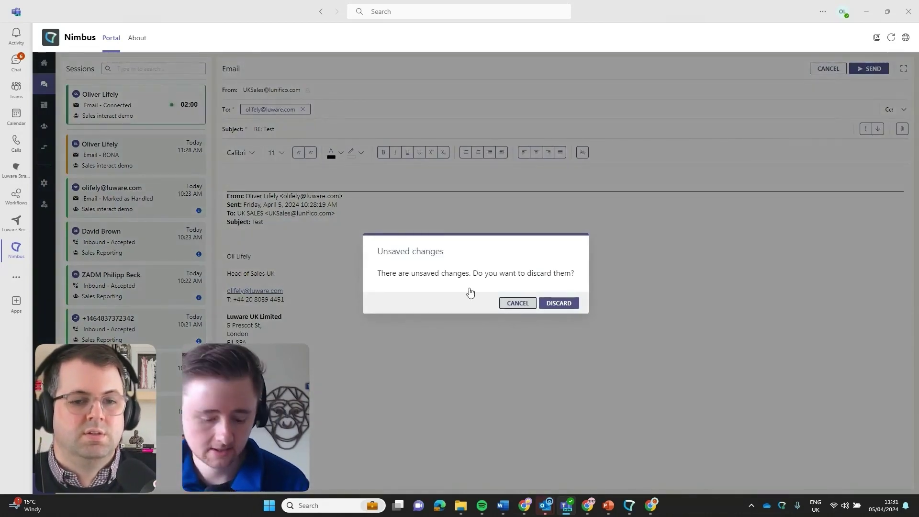
pyautogui.click(320, 181)
pyautogui.write('Thanks for your email')
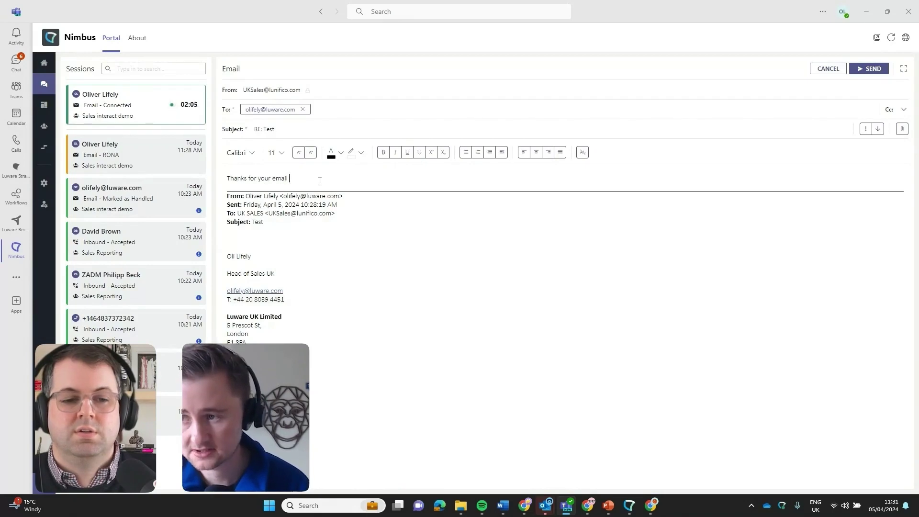
pyautogui.click(856, 71)
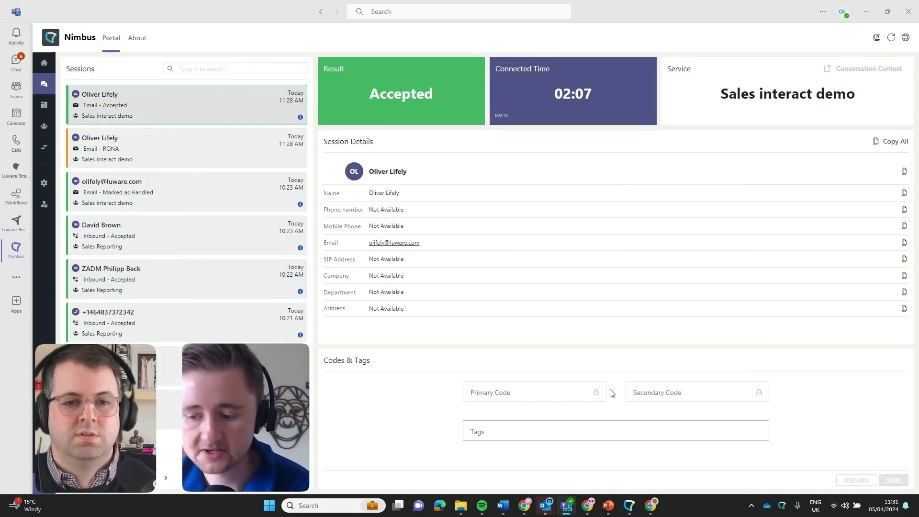
# - Bring the Nimbus Dashboard forward, now showing 0 in queue and 0 connected
pyautogui.click(650, 508)
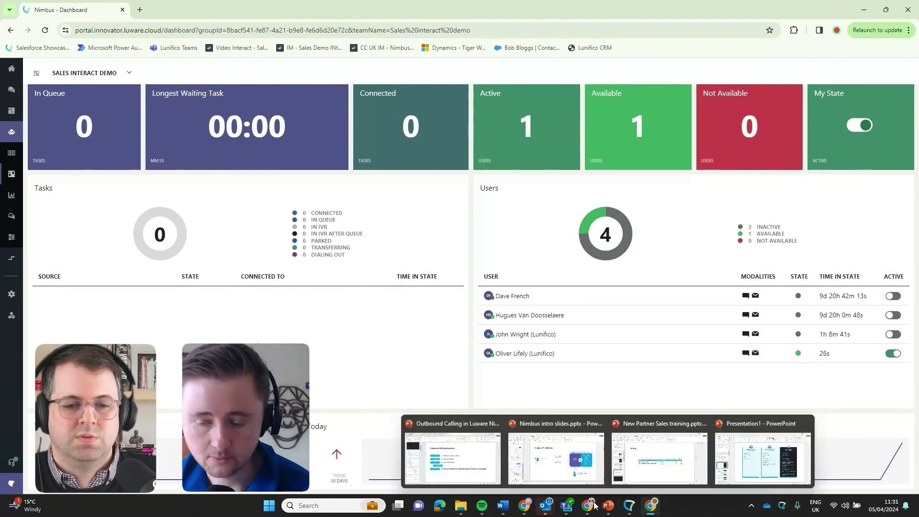
# - Switch to the admin Chrome window on the Create Workflow page
pyautogui.moveTo(592, 507)
pyautogui.click(589, 463)
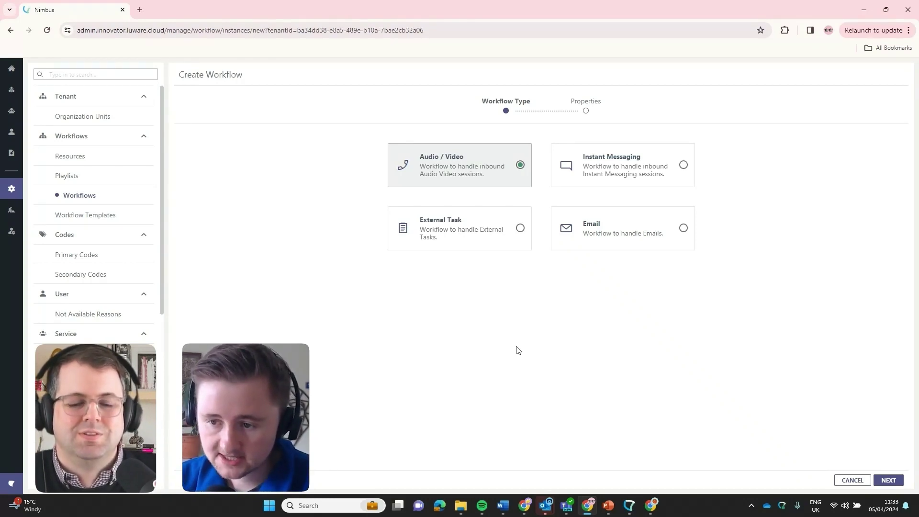
# - Create an Email workflow named 'Test' in organization unit Lunifico
pyautogui.click(601, 236)
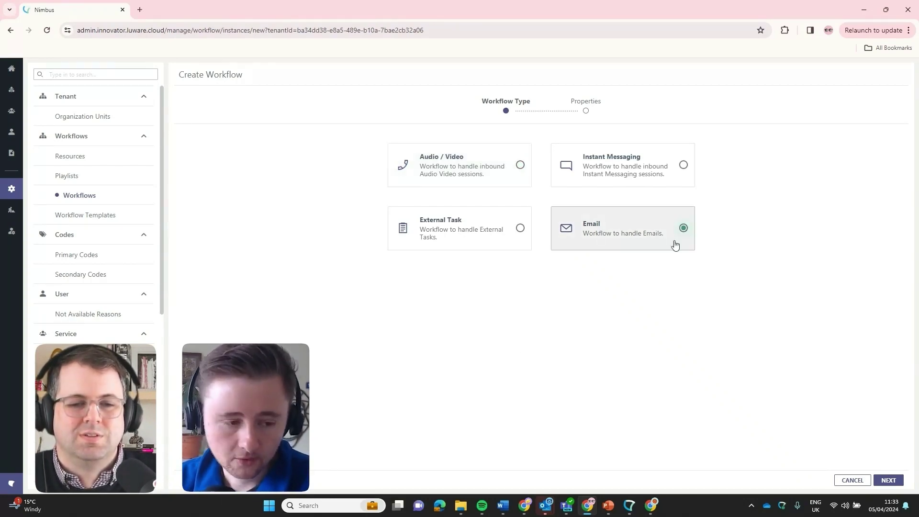
pyautogui.click(889, 481)
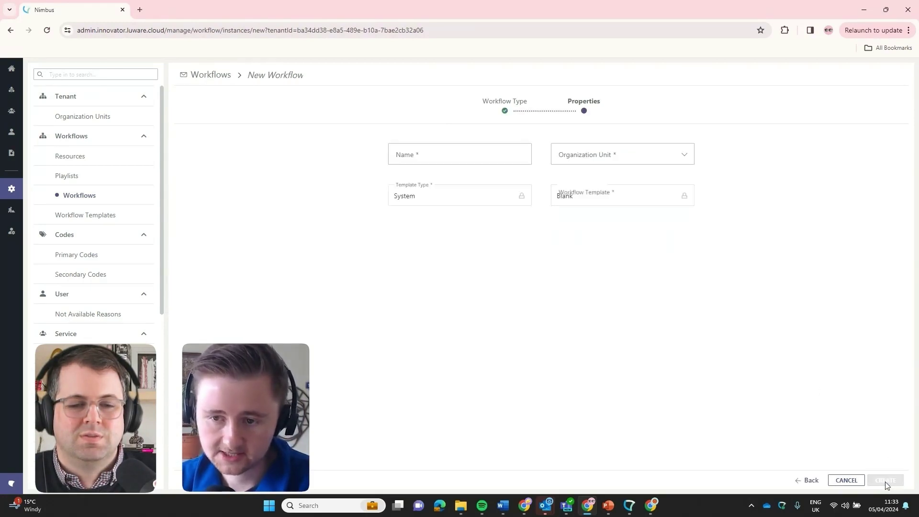
pyautogui.click(486, 163)
pyautogui.write('Test')
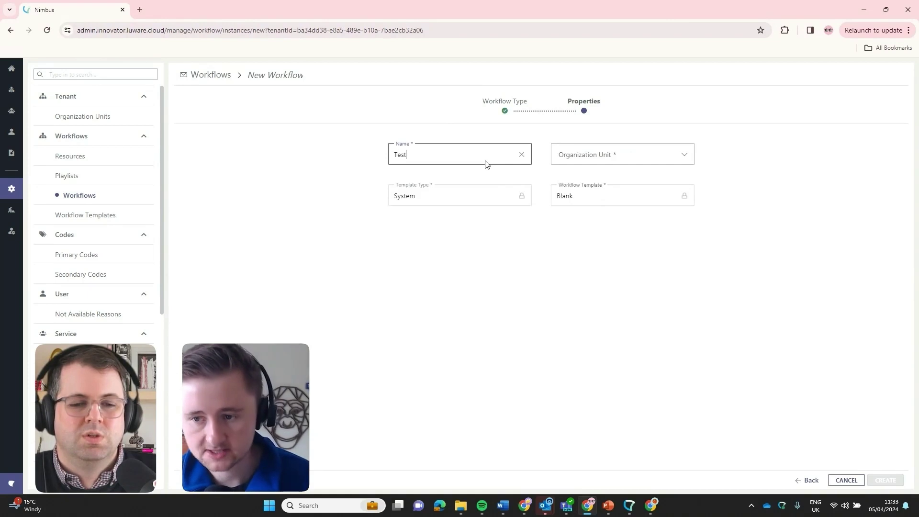
pyautogui.click(583, 156)
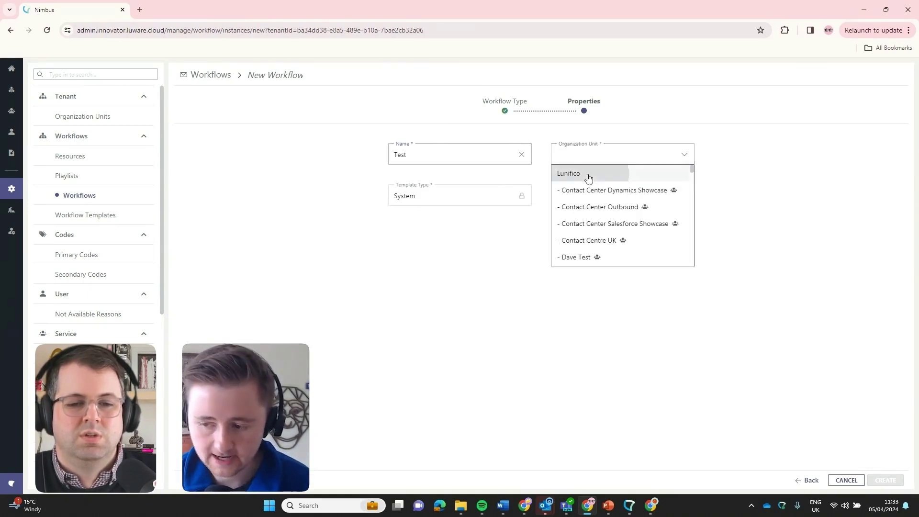
pyautogui.click(587, 176)
pyautogui.click(887, 480)
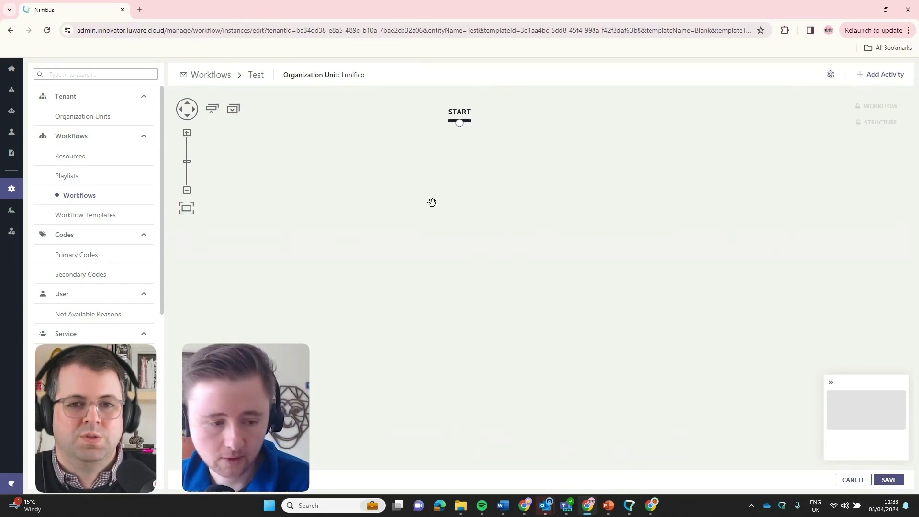
# - Add a Check Opening Hours activity and connect START to it
pyautogui.moveTo(433, 201); pyautogui.dragTo(463, 218)
pyautogui.click(871, 77)
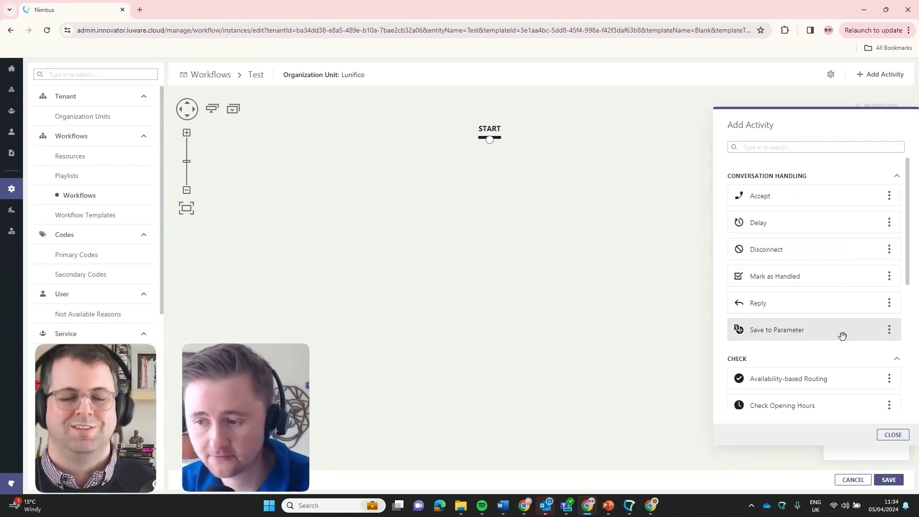
pyautogui.scroll(-1, 843, 336)
pyautogui.moveTo(786, 329); pyautogui.dragTo(468, 192)
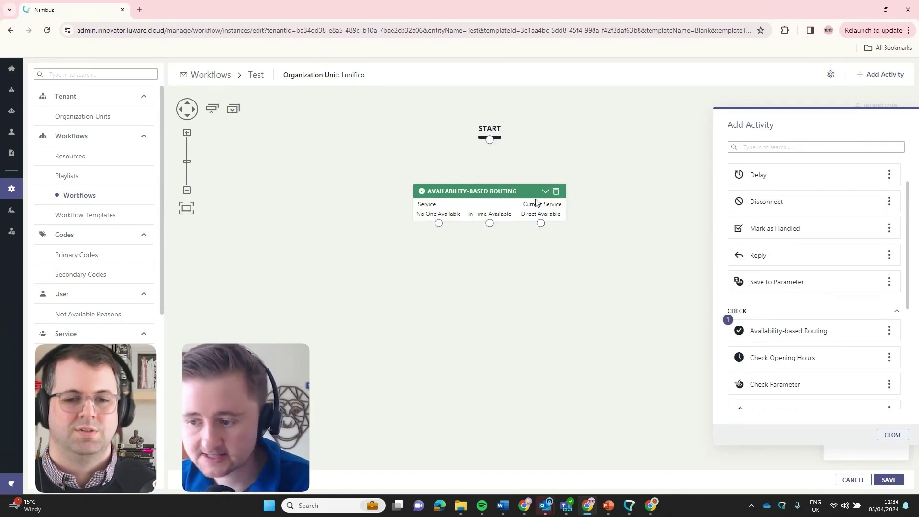
pyautogui.click(559, 189)
pyautogui.moveTo(782, 357); pyautogui.dragTo(423, 154)
pyautogui.moveTo(490, 140); pyautogui.dragTo(432, 192)
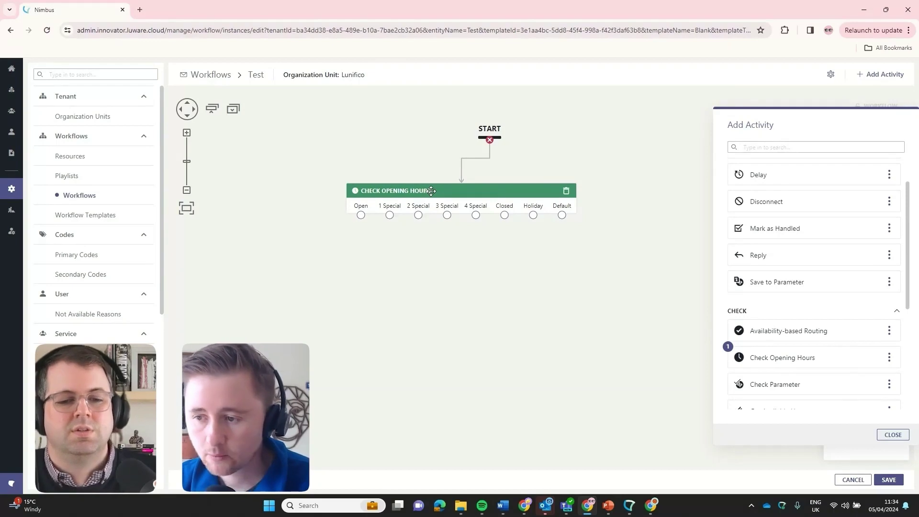
# - Add Availability-based Routing fed by the Open outcome, and drop in a Reply activity
pyautogui.scroll(1, 804, 345)
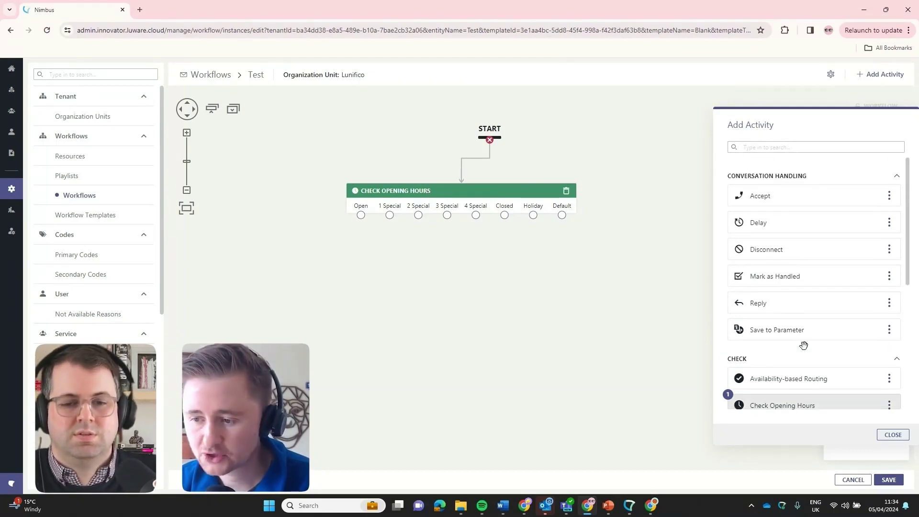
pyautogui.scroll(-1, 806, 348)
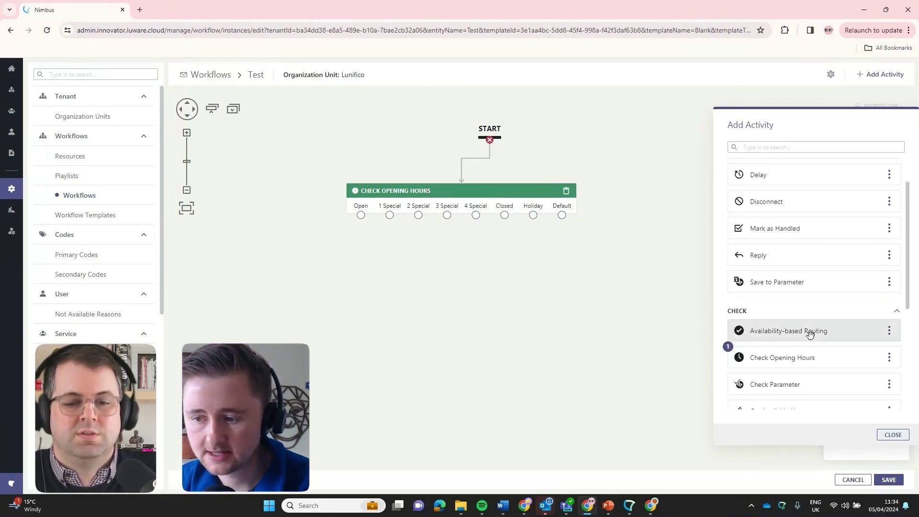
pyautogui.moveTo(810, 333); pyautogui.dragTo(347, 269)
pyautogui.moveTo(361, 215); pyautogui.dragTo(342, 268)
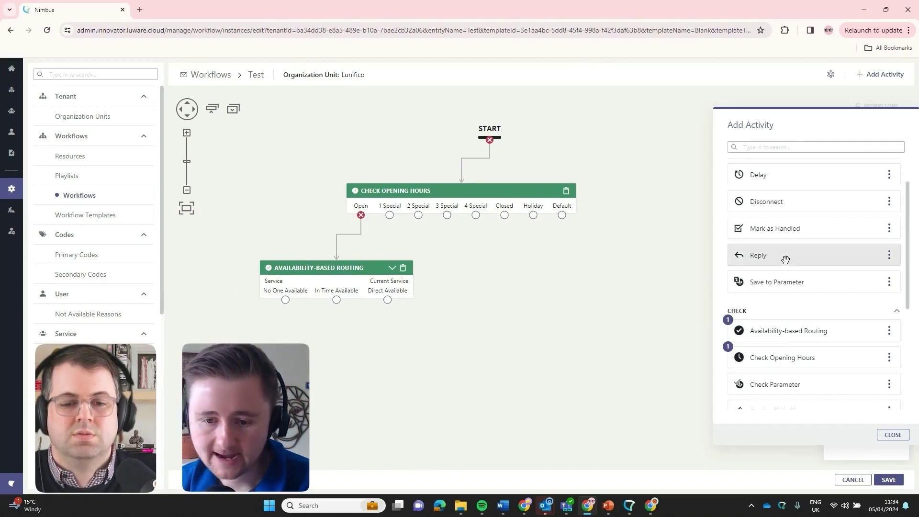
pyautogui.moveTo(786, 256); pyautogui.dragTo(258, 343)
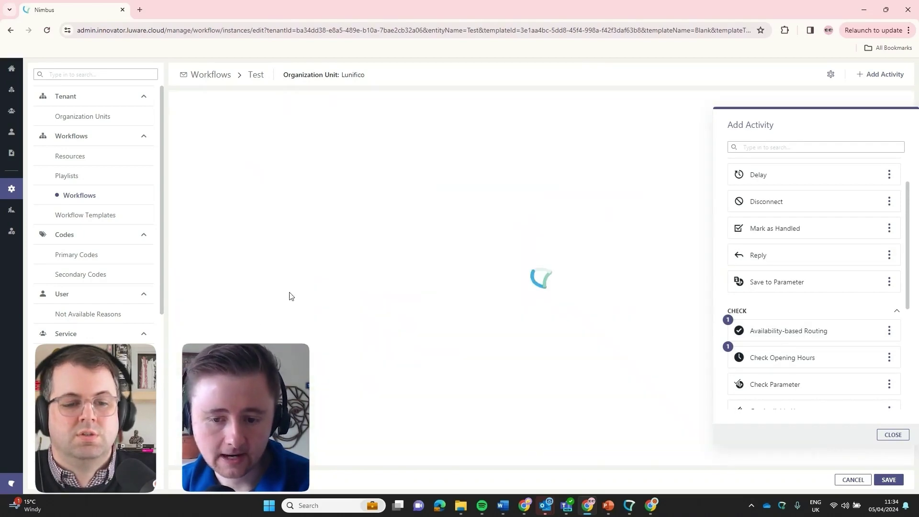
# - Route No One Available into the Reply activity and browse System Parameters for its reply text
pyautogui.moveTo(286, 300); pyautogui.dragTo(261, 341)
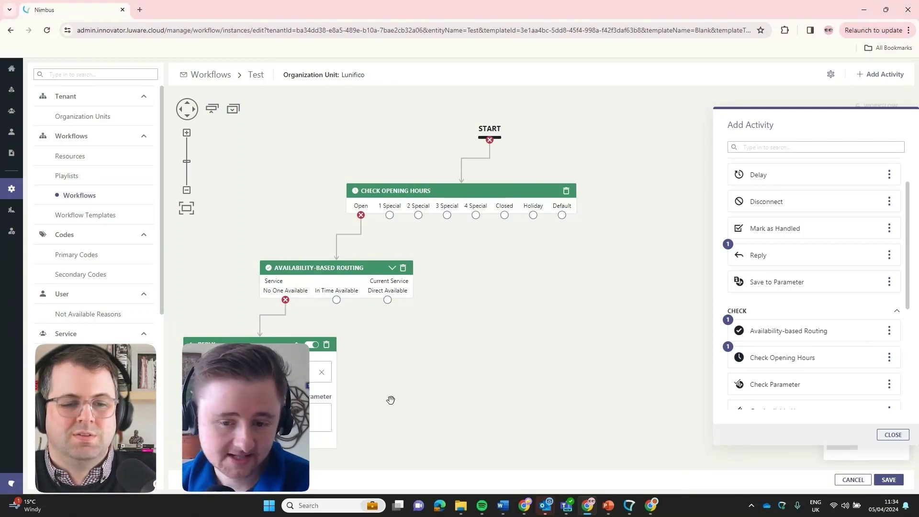
pyautogui.moveTo(390, 400); pyautogui.dragTo(419, 322)
pyautogui.click(234, 341)
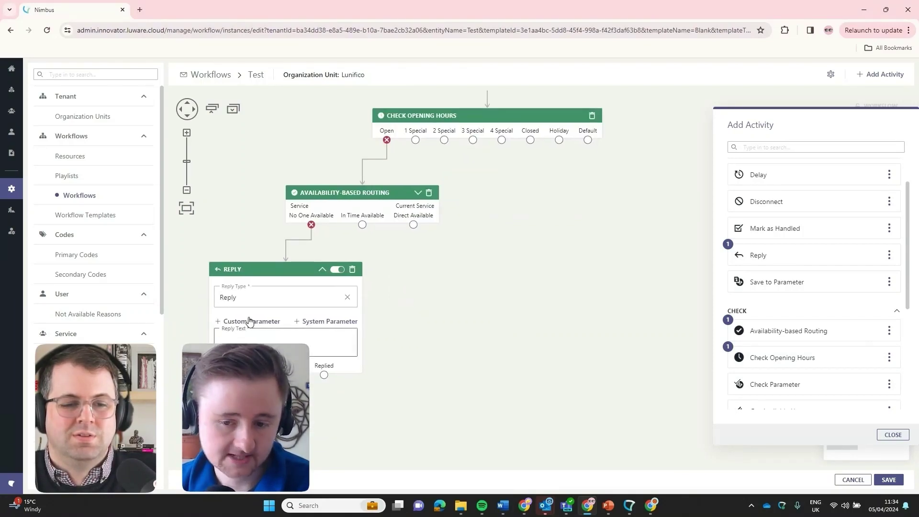
pyautogui.click(317, 326)
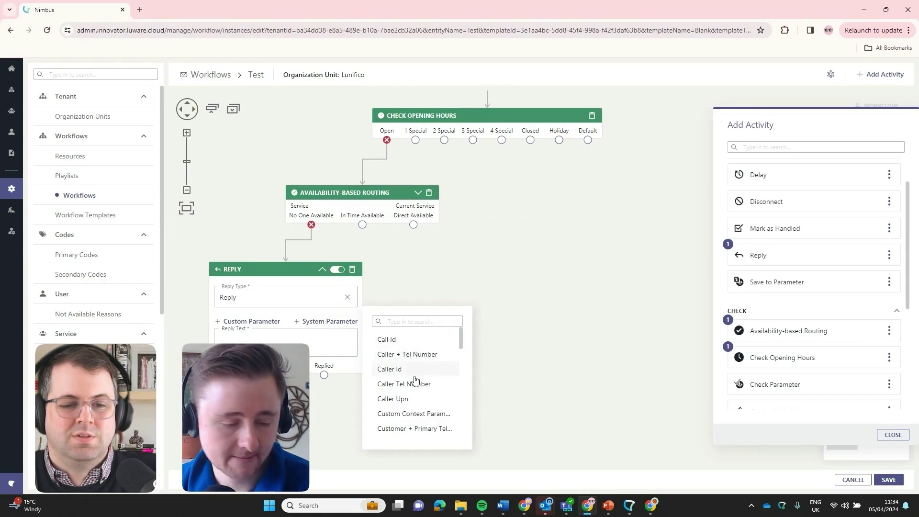
pyautogui.scroll(-3, 416, 379)
pyautogui.scroll(-2, 415, 378)
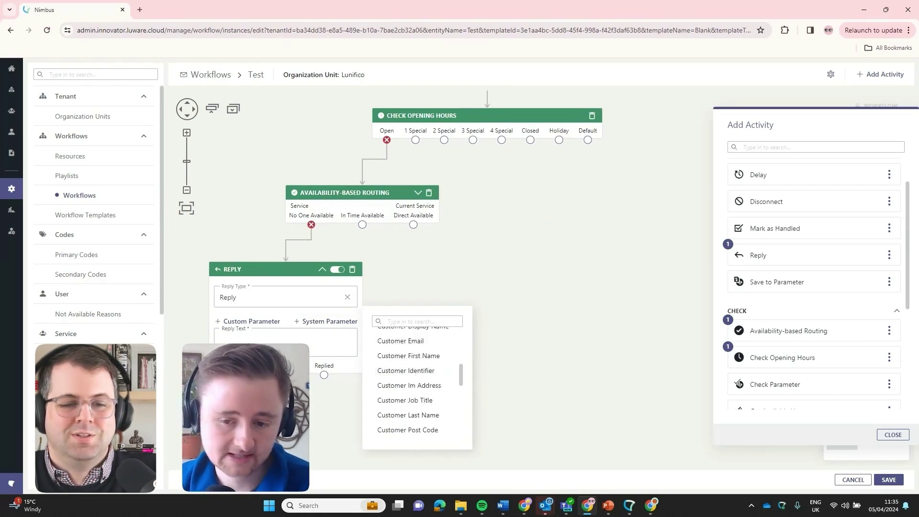
pyautogui.click(251, 342)
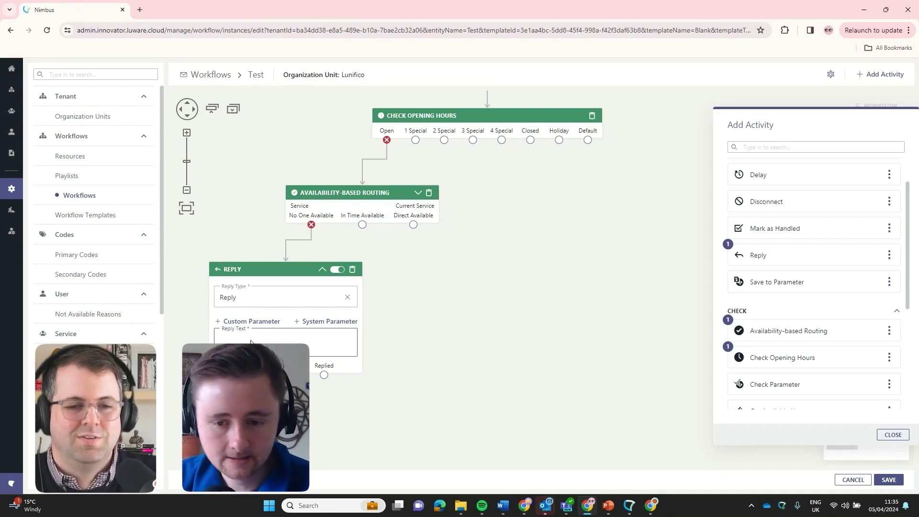
# - Add a Queue step to the workflow and feed it from the Direct Available outcome
pyautogui.click(373, 339)
pyautogui.scroll(-2, 766, 329)
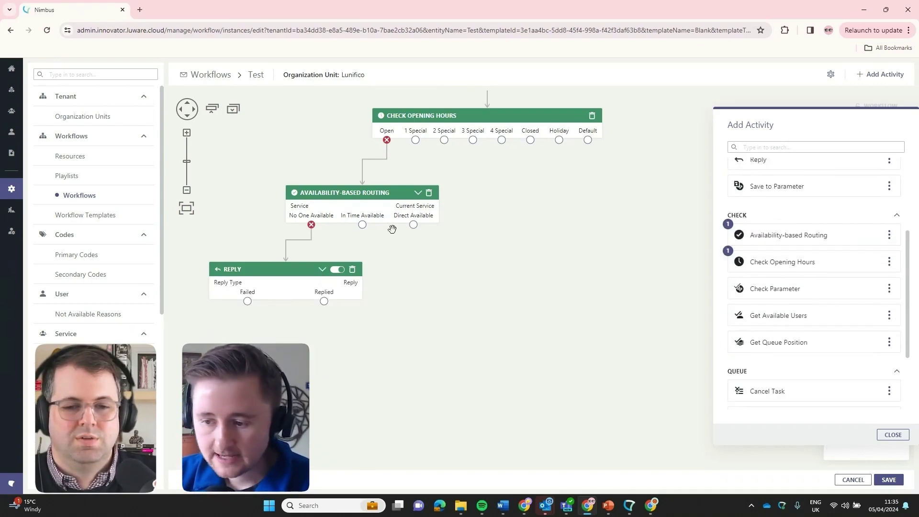
pyautogui.scroll(-2, 777, 329)
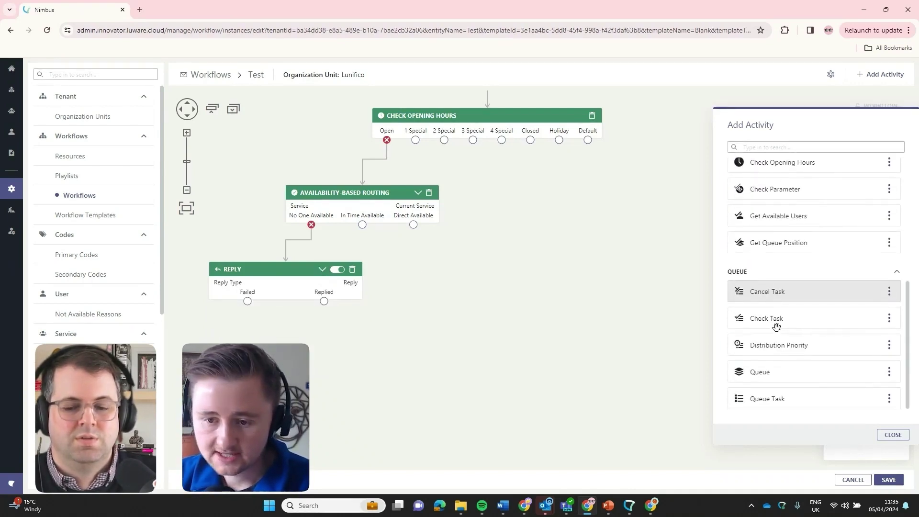
pyautogui.moveTo(782, 371); pyautogui.dragTo(508, 302)
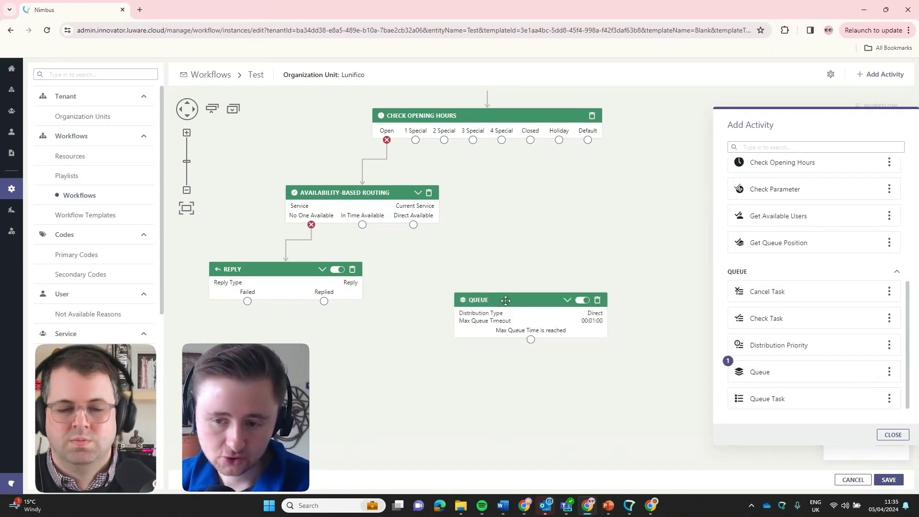
pyautogui.moveTo(414, 224)
pyautogui.mouseDown()
pyautogui.moveTo(519, 281)
pyautogui.moveTo(524, 297)
pyautogui.mouseUp()
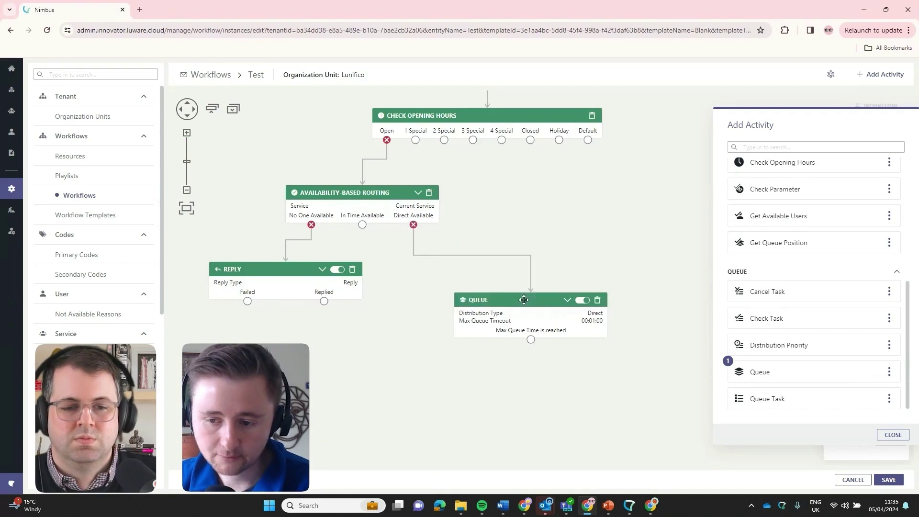
# - Give the Queue step a RONA timeout of 00:00:30 and a max queue timeout of 45 minutes
pyautogui.click(567, 300)
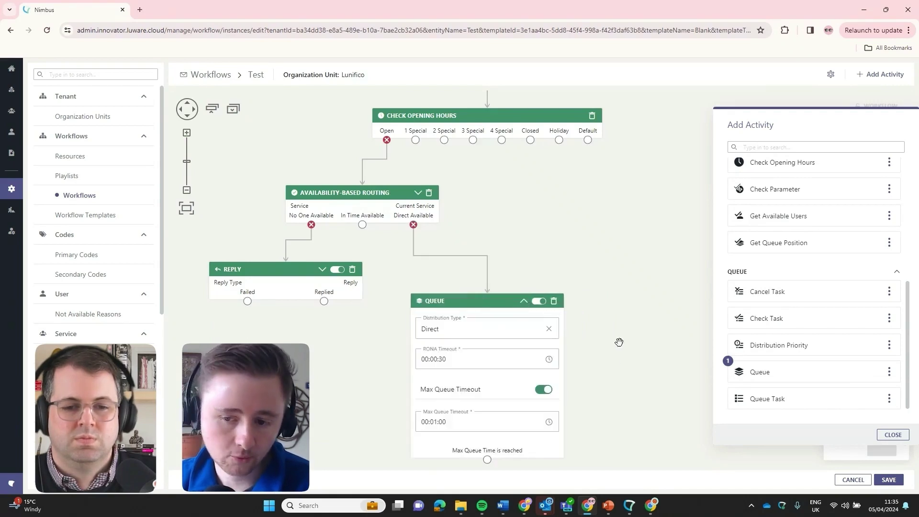
pyautogui.scroll(-1, 621, 312)
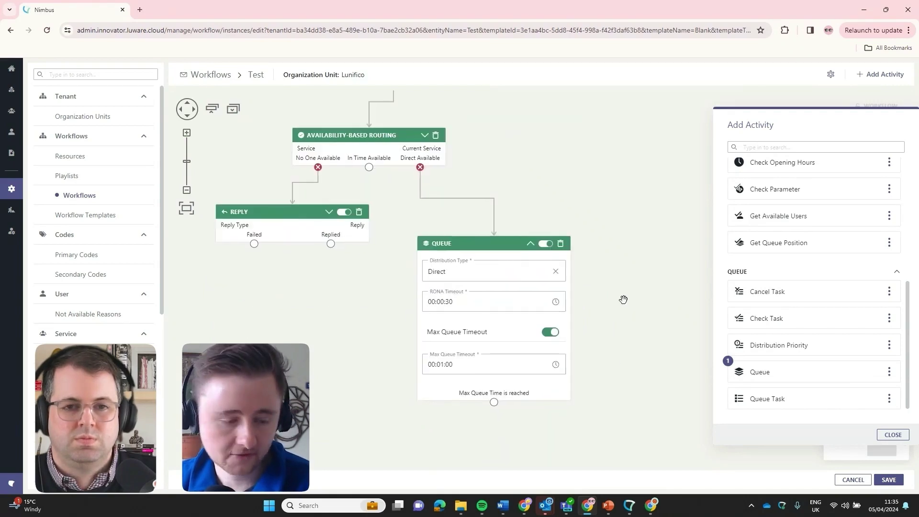
pyautogui.click(462, 302)
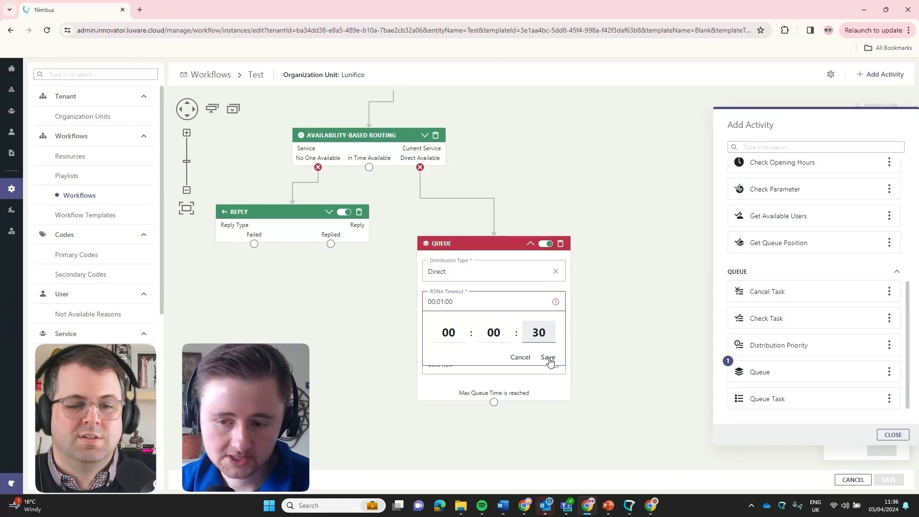
pyautogui.click(549, 359)
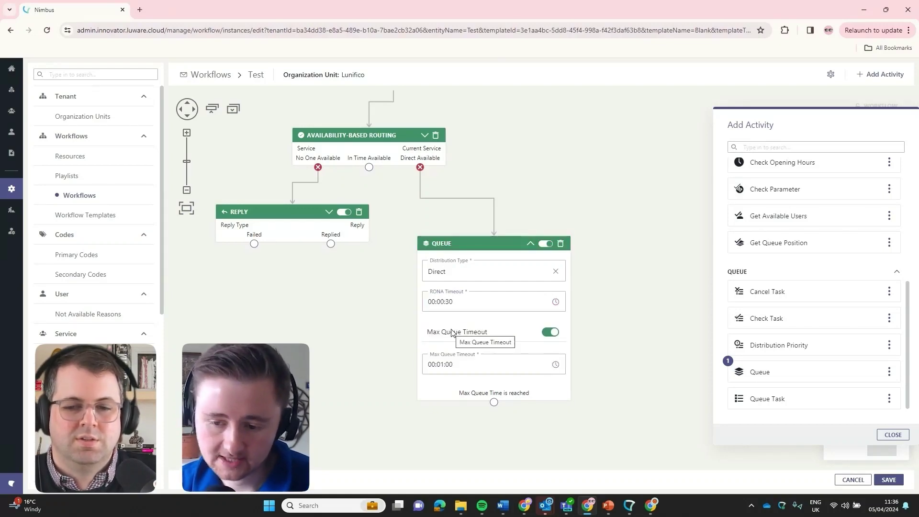
pyautogui.click(458, 365)
pyautogui.click(500, 396)
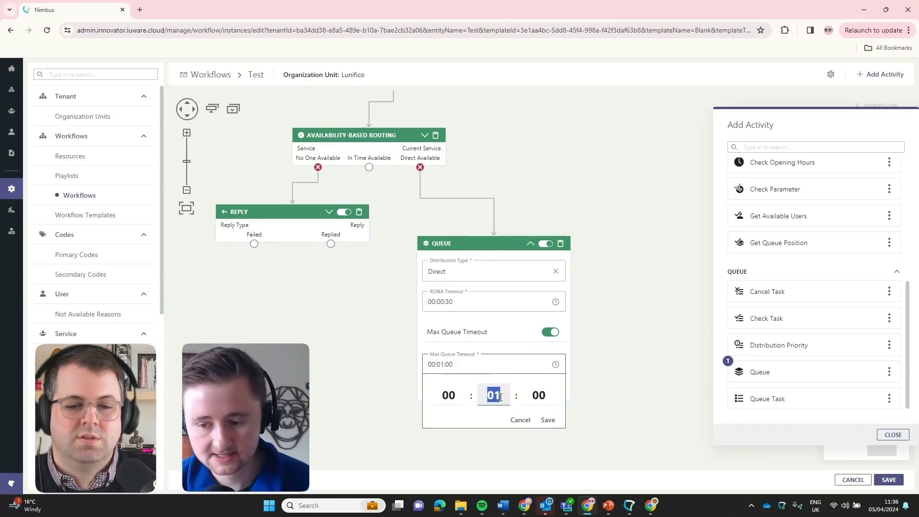
pyautogui.write('45')
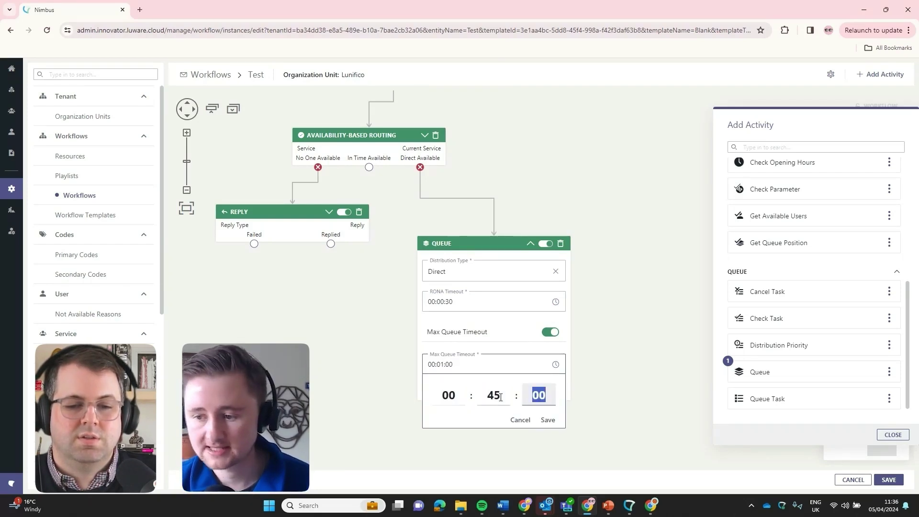
pyautogui.click(548, 420)
# - Attach a Reply to the Queue's timeout outcome and place a Check Parameter step on the canvas
pyautogui.scroll(4, 813, 375)
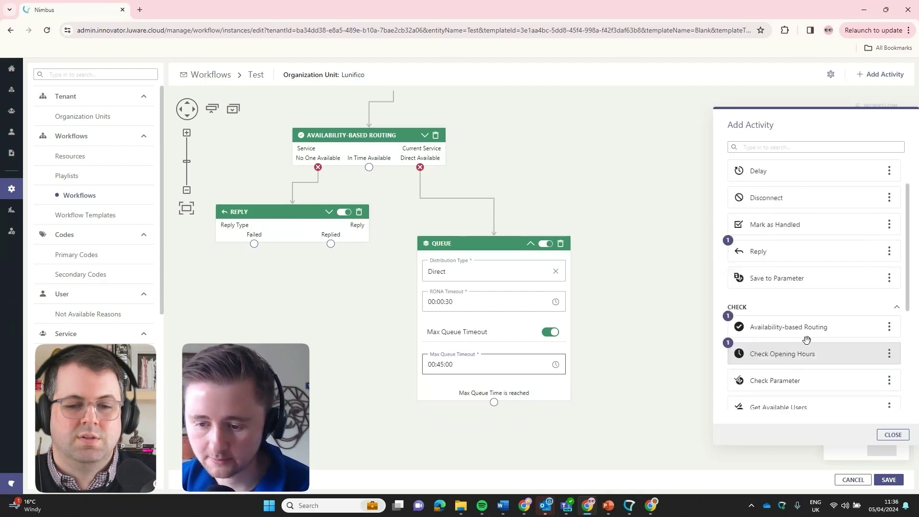
pyautogui.moveTo(819, 249); pyautogui.dragTo(478, 427)
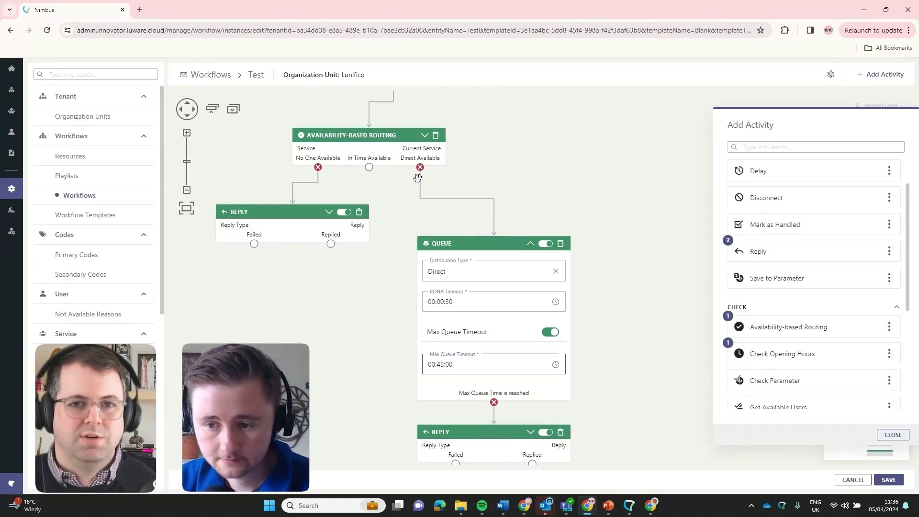
pyautogui.click(531, 245)
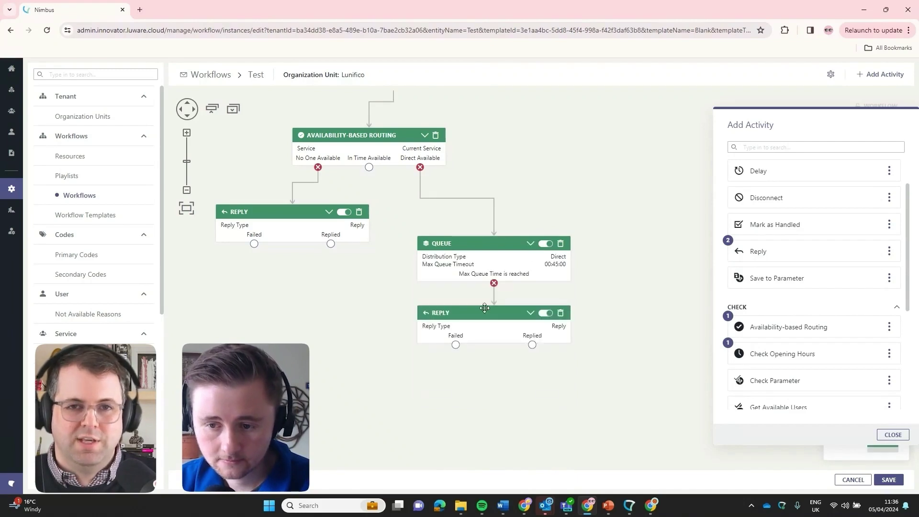
pyautogui.moveTo(485, 308); pyautogui.dragTo(485, 344)
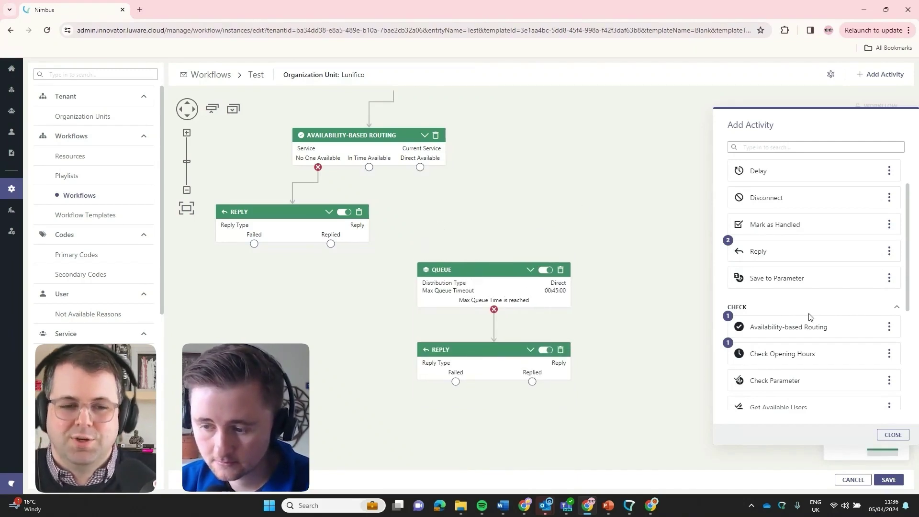
pyautogui.moveTo(801, 376); pyautogui.dragTo(474, 197)
# - Connect Direct Available to Check Parameter and rename its Check 1 to VIP
pyautogui.moveTo(420, 167); pyautogui.dragTo(475, 198)
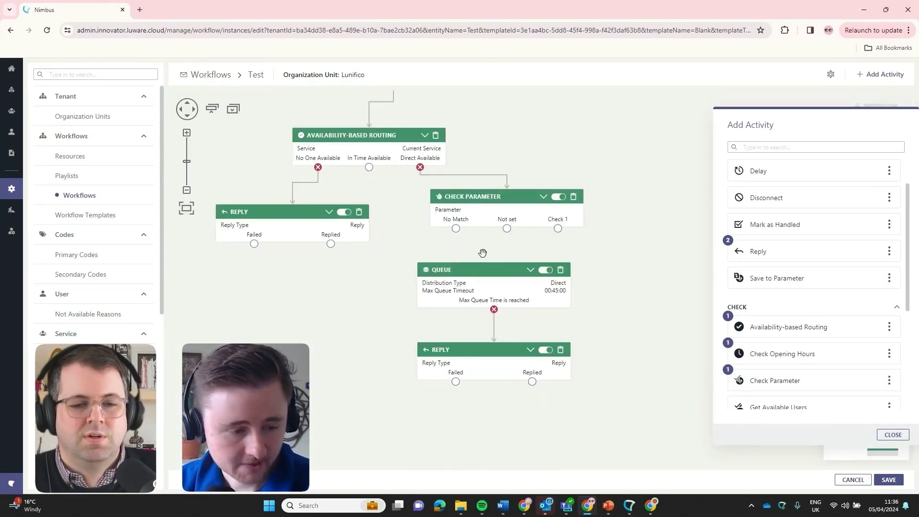
pyautogui.click(545, 197)
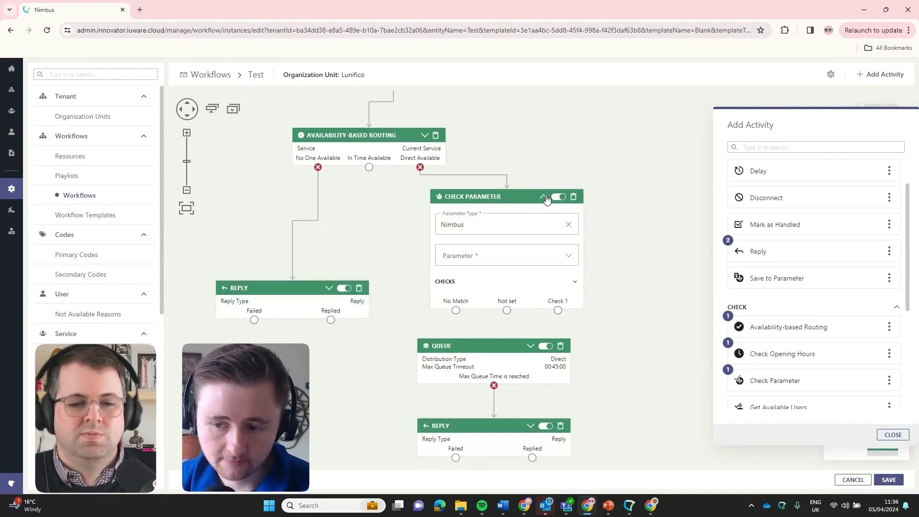
pyautogui.click(575, 281)
pyautogui.scroll(-1, 488, 282)
pyautogui.moveTo(488, 283); pyautogui.dragTo(434, 285)
pyautogui.write('VIP')
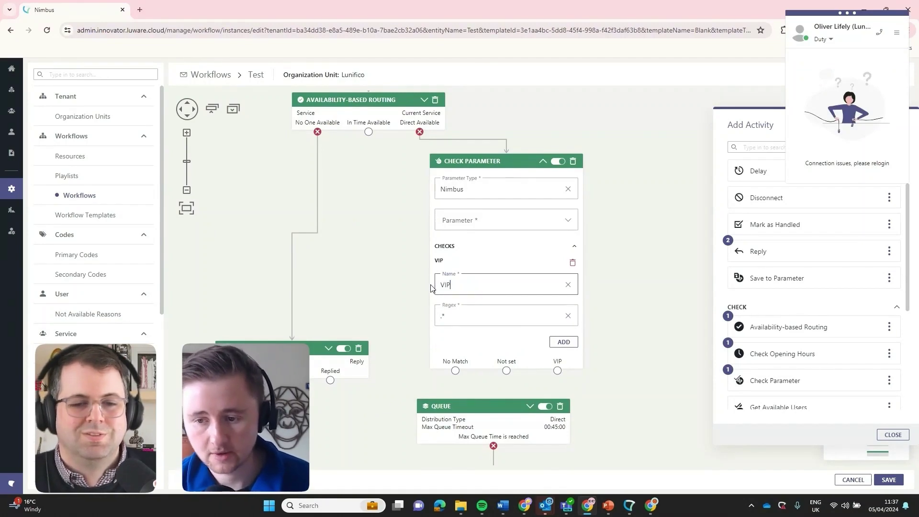
# - Route No Match and Not set into the Queue, and VIP into a new Reply step
pyautogui.click(543, 162)
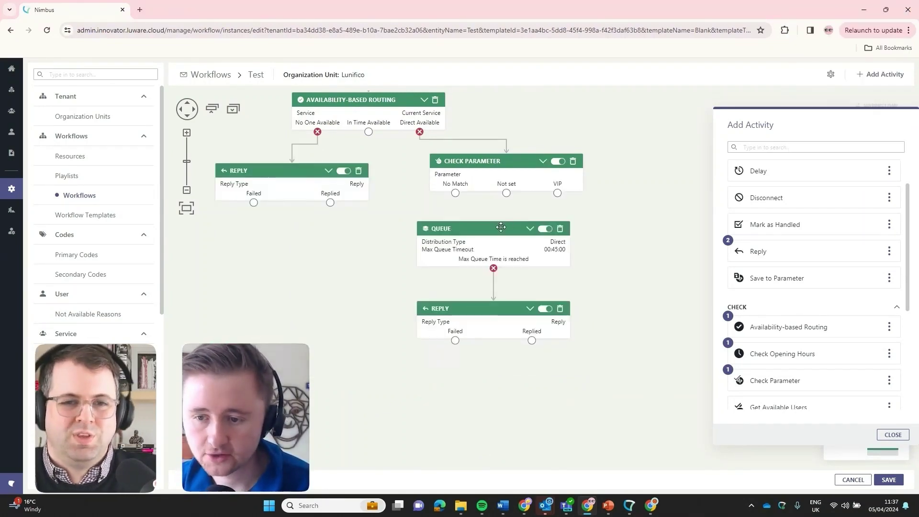
pyautogui.moveTo(501, 226); pyautogui.dragTo(463, 229)
pyautogui.moveTo(455, 193); pyautogui.dragTo(446, 230)
pyautogui.moveTo(507, 193); pyautogui.dragTo(472, 230)
pyautogui.moveTo(558, 193); pyautogui.dragTo(618, 267)
pyautogui.moveTo(774, 250); pyautogui.dragTo(594, 237)
pyautogui.moveTo(558, 193); pyautogui.dragTo(596, 232)
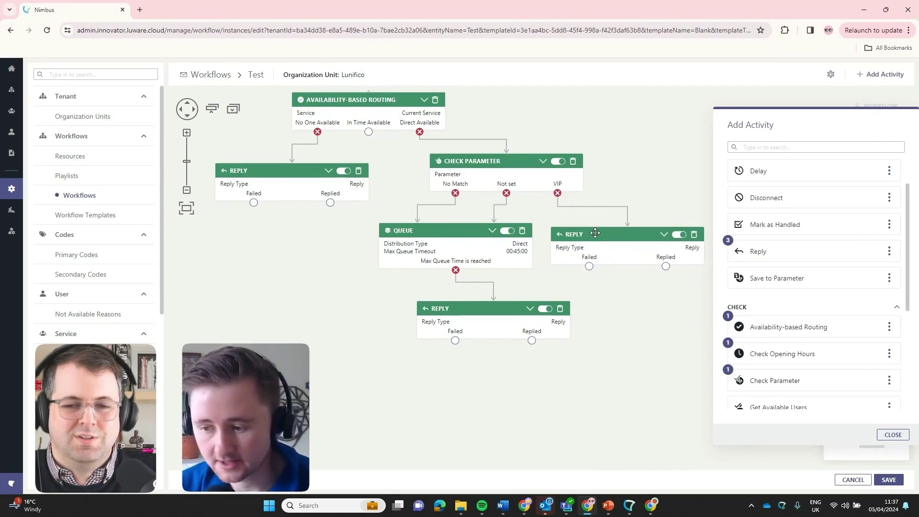
# - Add a Distribution Priority step and delete the Reply that followed VIP
pyautogui.scroll(-4, 814, 345)
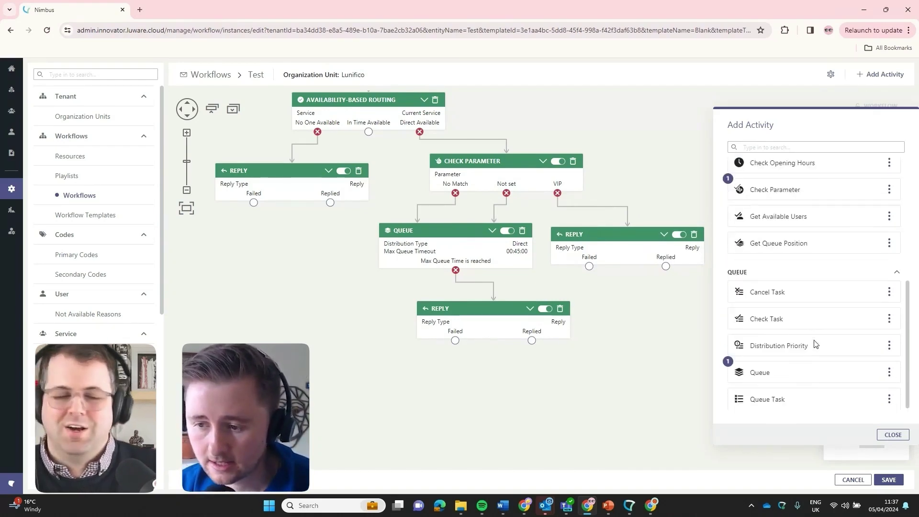
pyautogui.moveTo(767, 349); pyautogui.dragTo(621, 305)
pyautogui.click(893, 435)
pyautogui.moveTo(502, 308); pyautogui.dragTo(461, 309)
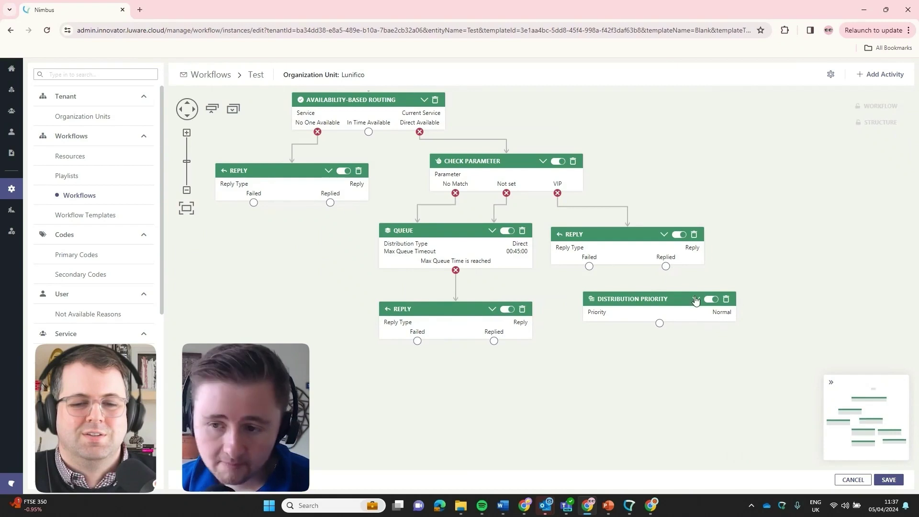
pyautogui.click(694, 234)
# - Connect VIP to Distribution Priority and set its priority to Very High
pyautogui.moveTo(557, 193); pyautogui.dragTo(642, 299)
pyautogui.click(679, 252)
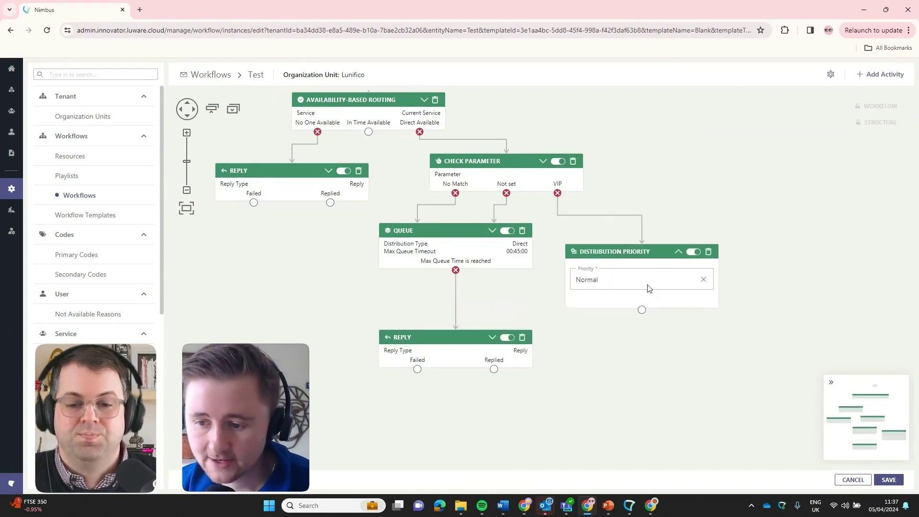
pyautogui.click(641, 283)
pyautogui.click(630, 301)
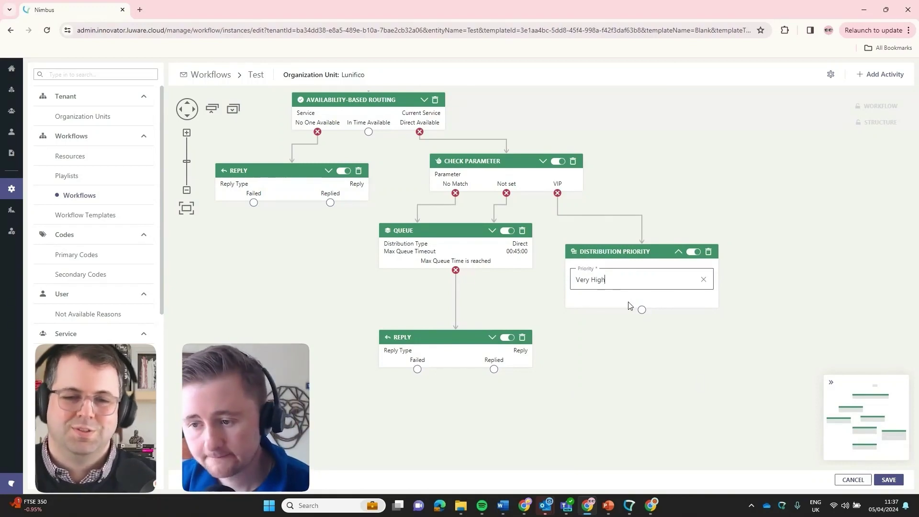
pyautogui.click(679, 253)
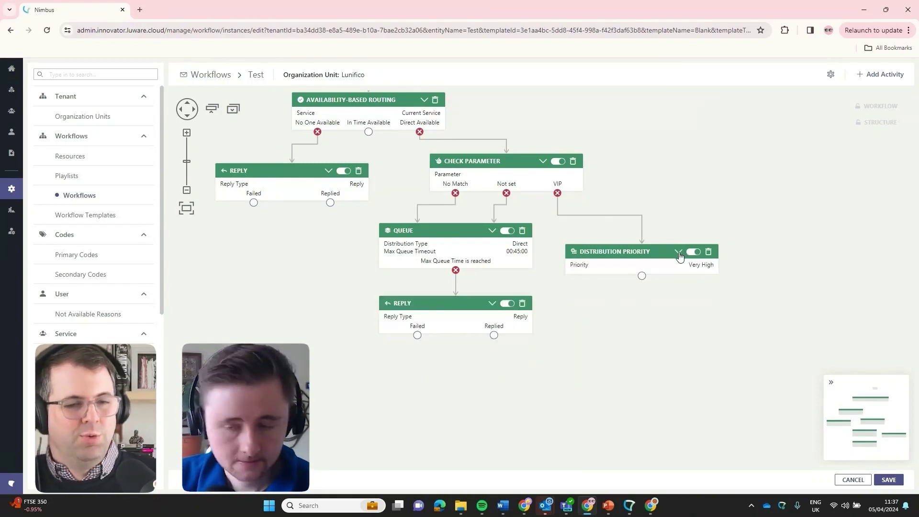
pyautogui.moveTo(713, 180); pyautogui.dragTo(731, 287)
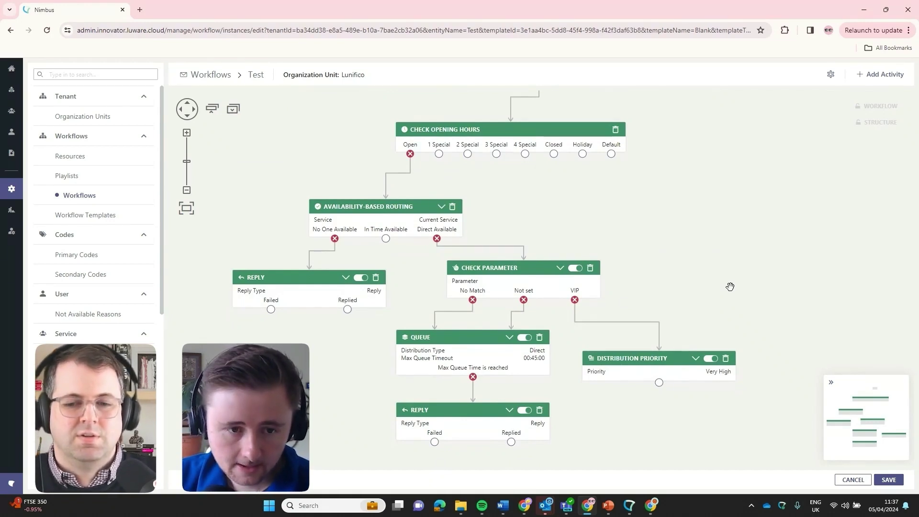
# - Go to Users, dismiss the unsaved-changes prompt, search for the user and open their Edit User page
pyautogui.click(15, 132)
pyautogui.click(546, 307)
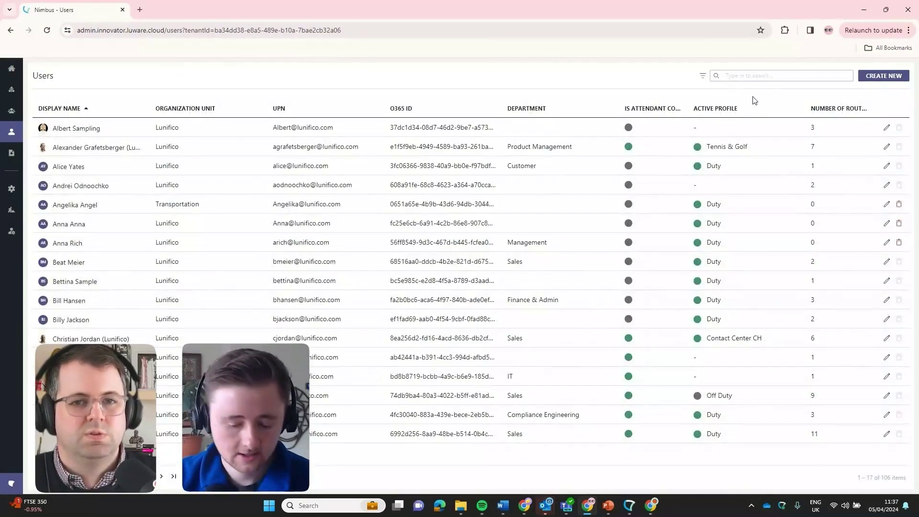
pyautogui.click(776, 75)
pyautogui.write('oliver')
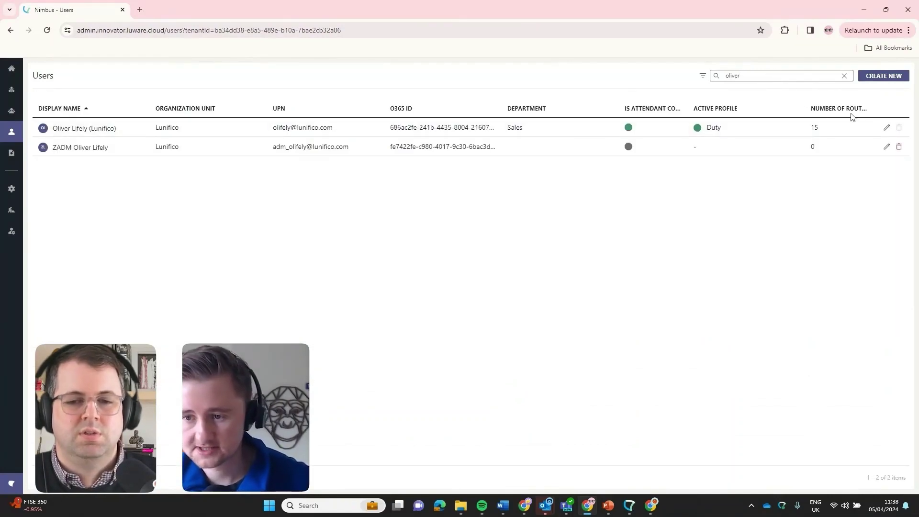
pyautogui.click(886, 129)
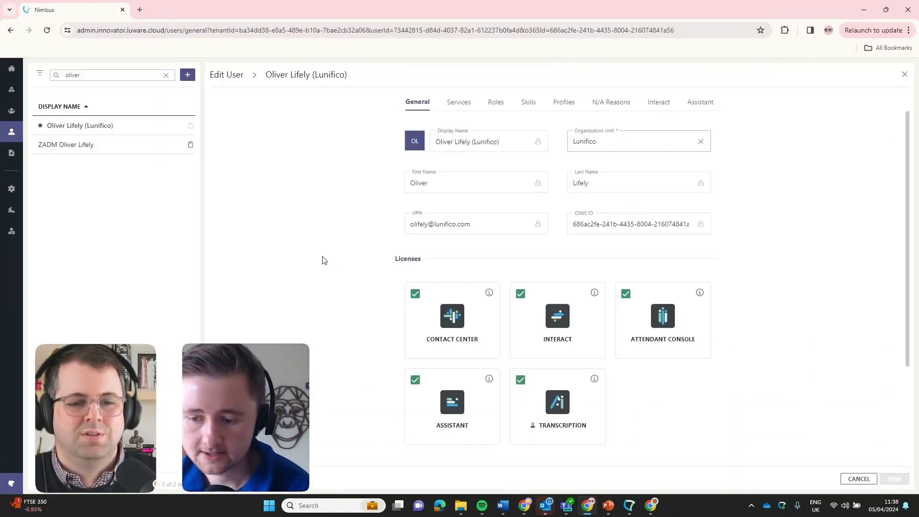
pyautogui.scroll(-1, 321, 257)
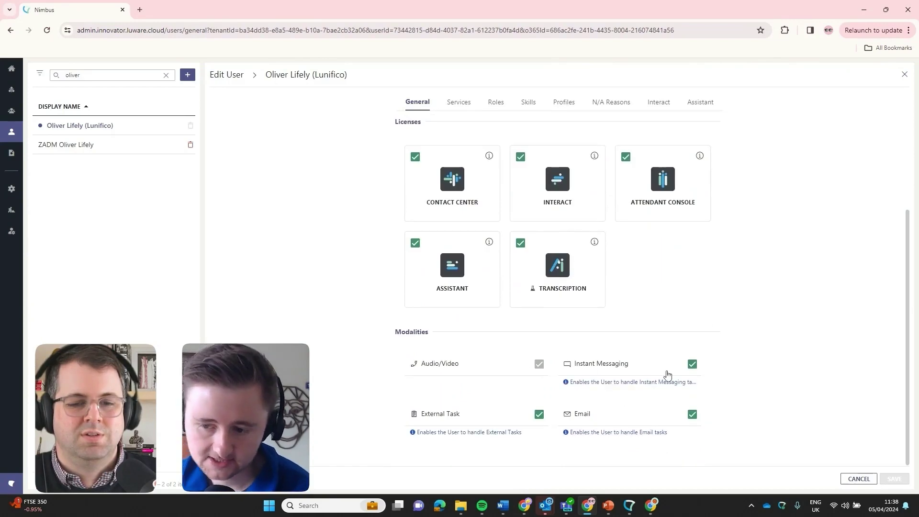